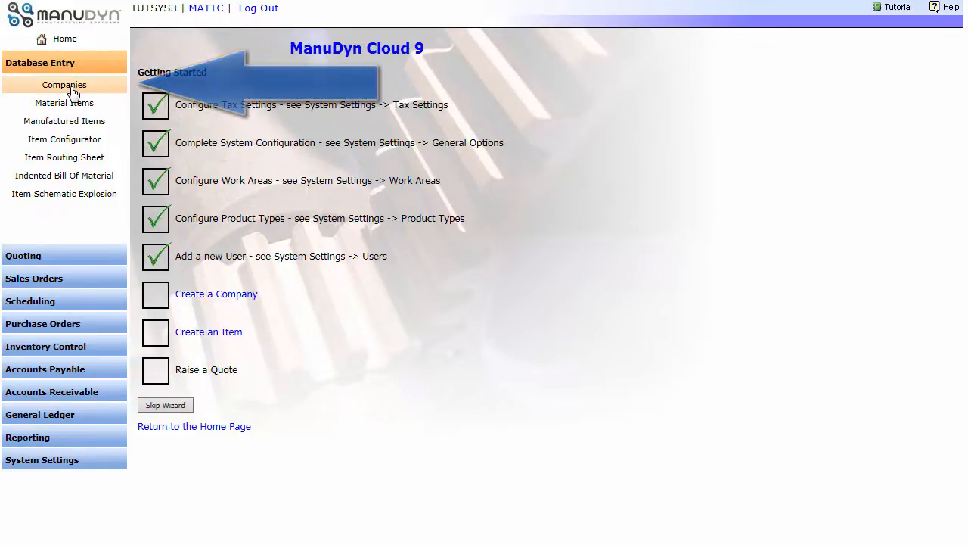
# Step: Start a new company record with the company code CUSDES
pyautogui.click(73, 89)
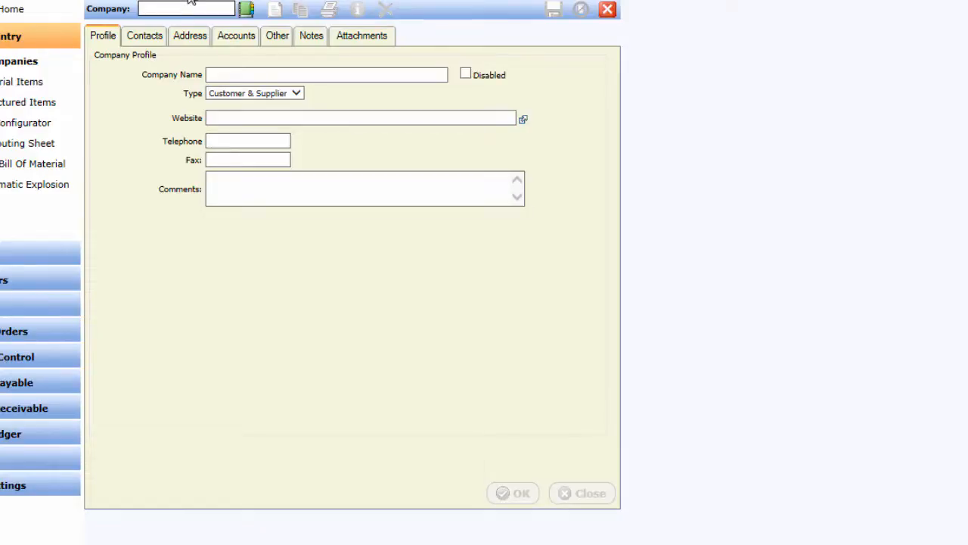
pyautogui.write('CUS')
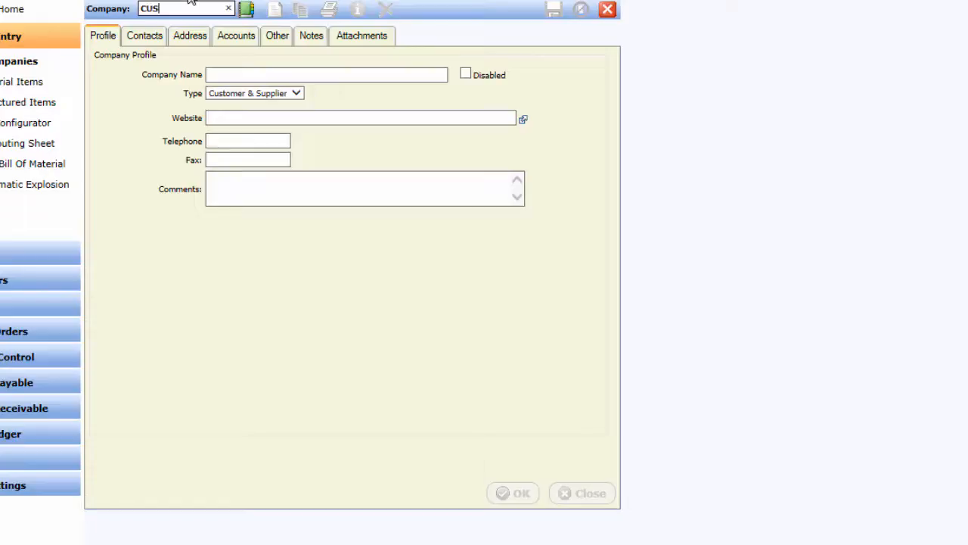
pyautogui.write('DES')
pyautogui.press('Tab')
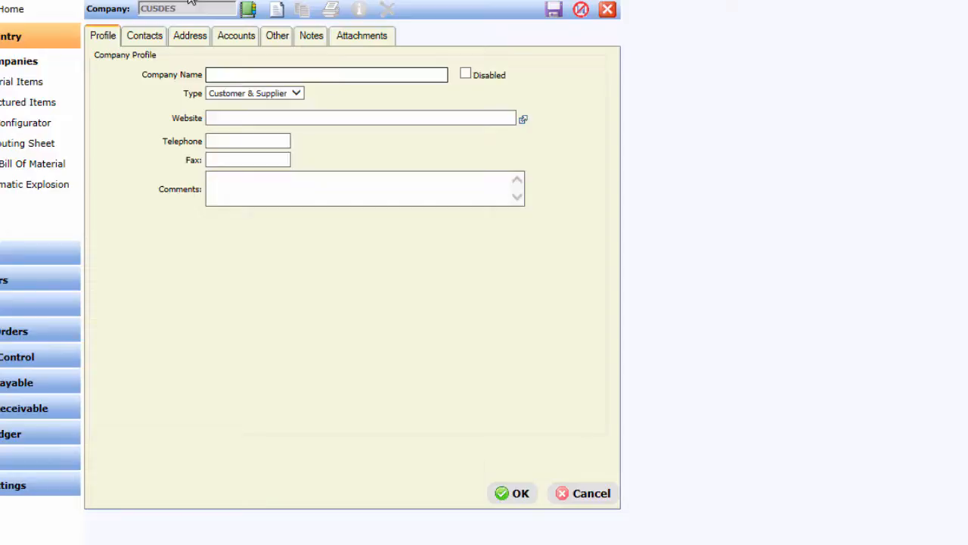
# Step: Name the company Custom Designs Inc and set its type to Customer
pyautogui.write('Custom Designs Inc')
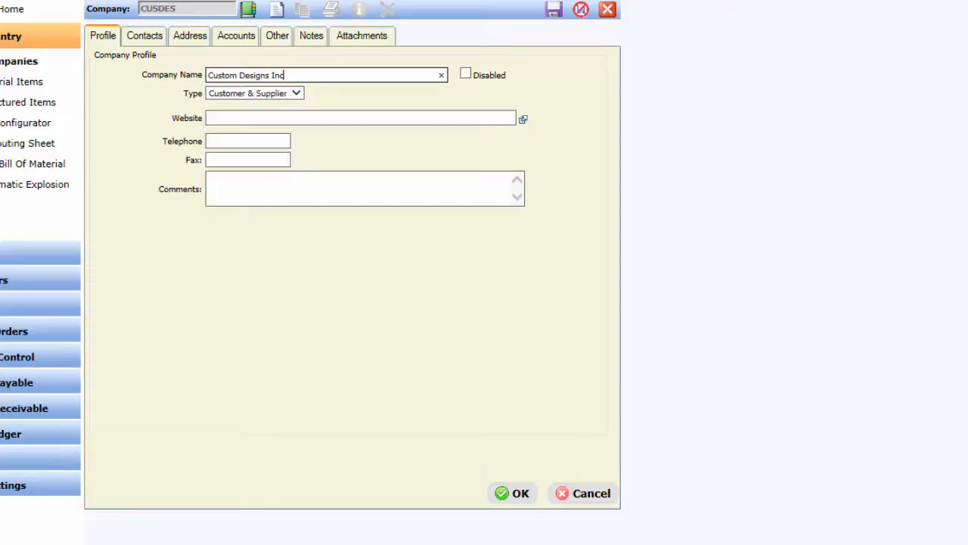
pyautogui.click(297, 94)
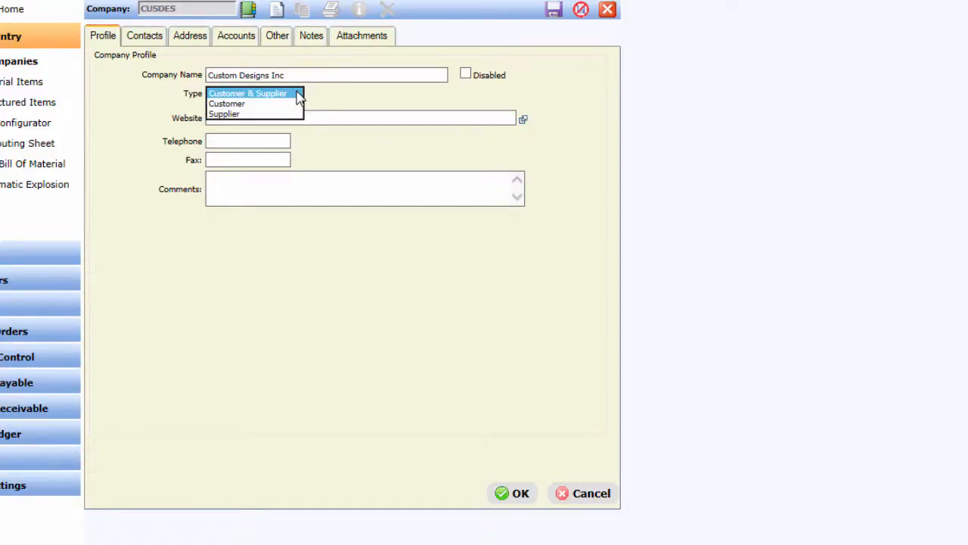
pyautogui.click(282, 104)
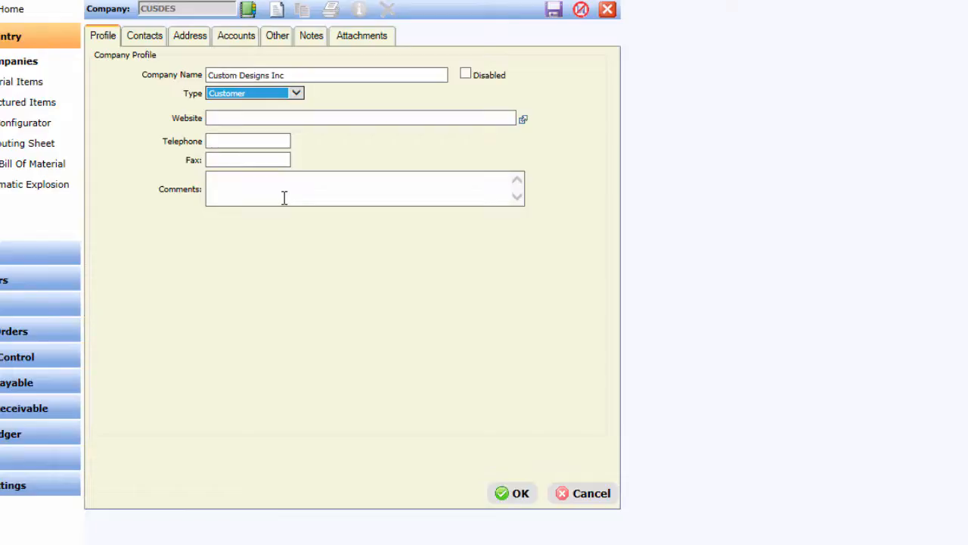
# Step: Add a contact to the company with the contact's first and last name
pyautogui.click(143, 38)
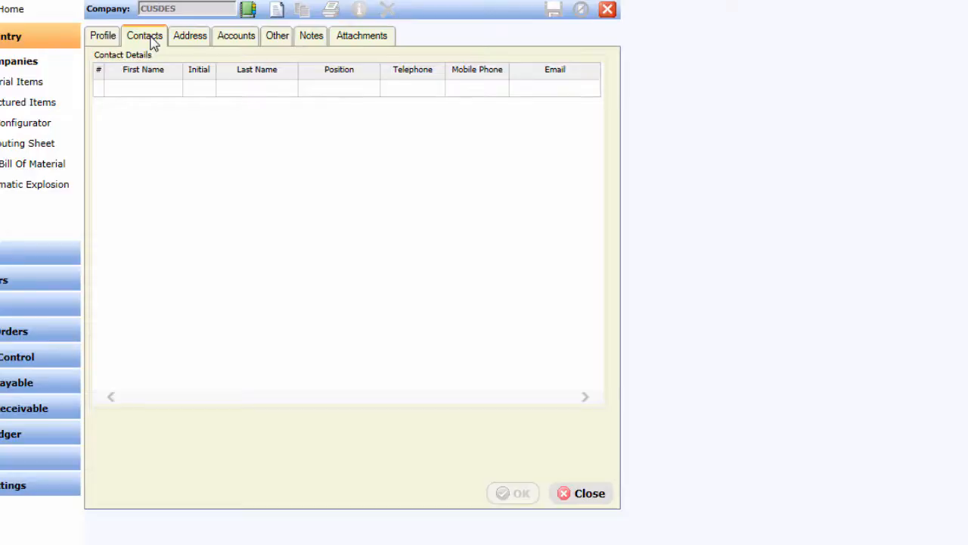
pyautogui.doubleClick(153, 101)
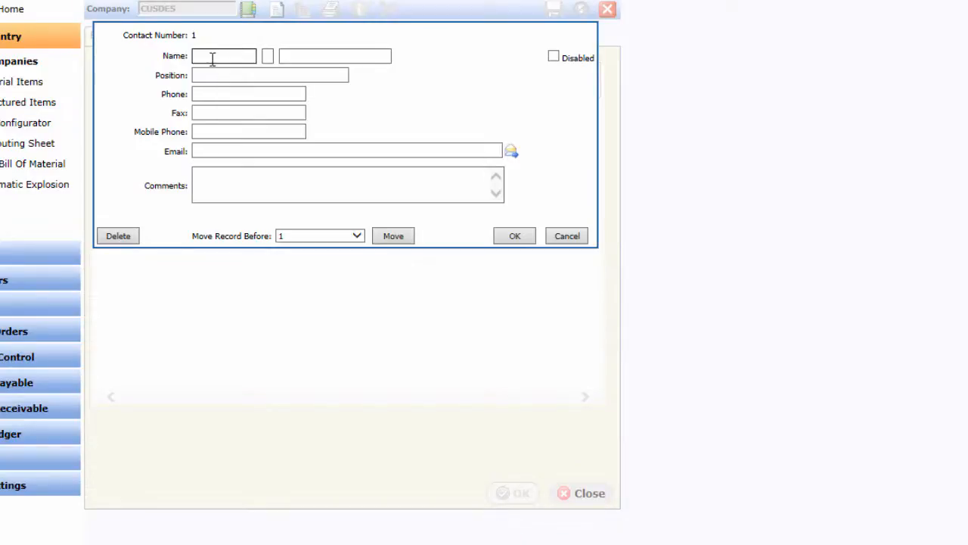
pyautogui.write('Adam')
pyautogui.press('Tab')
pyautogui.write('Adams')
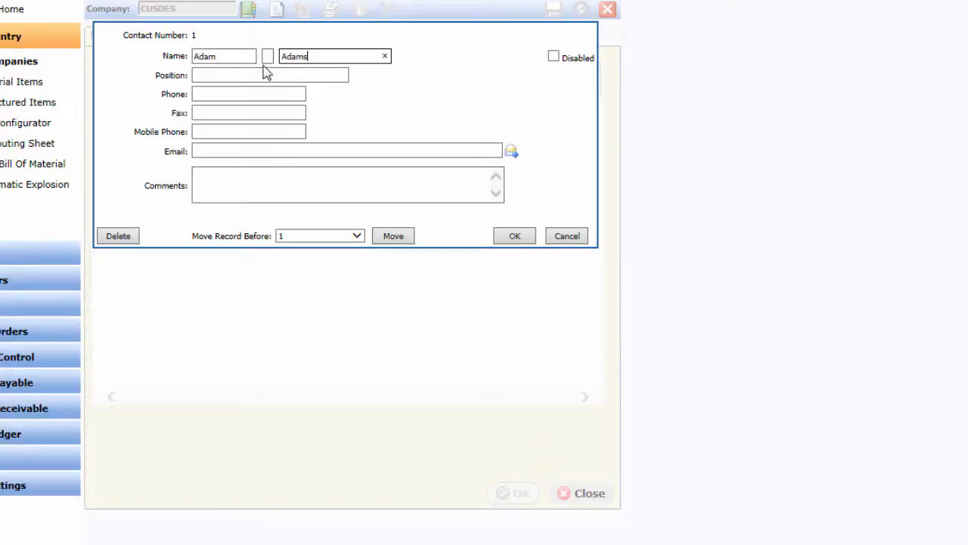
pyautogui.click(511, 241)
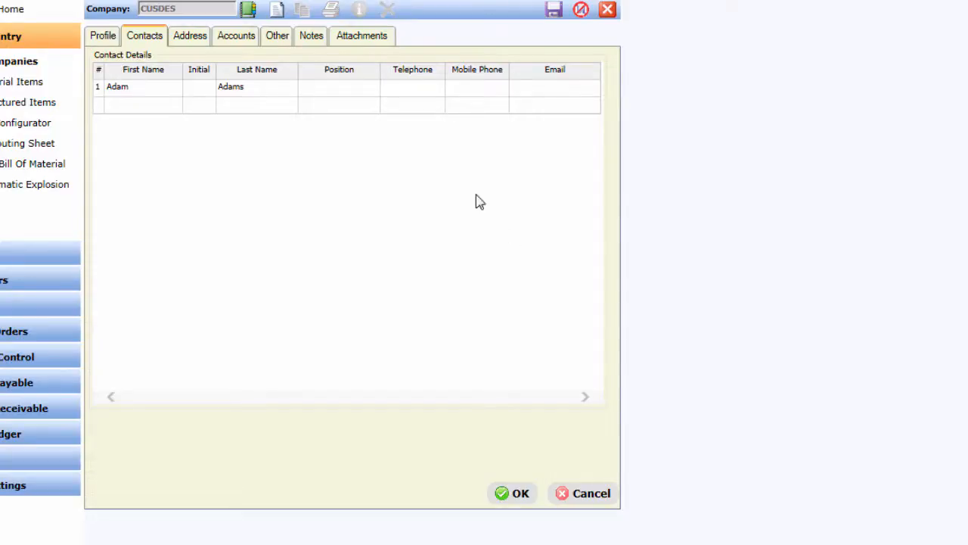
# Step: Start a new company address of type Delivery & Invoice and enter the contact's full name as addressee
pyautogui.click(190, 37)
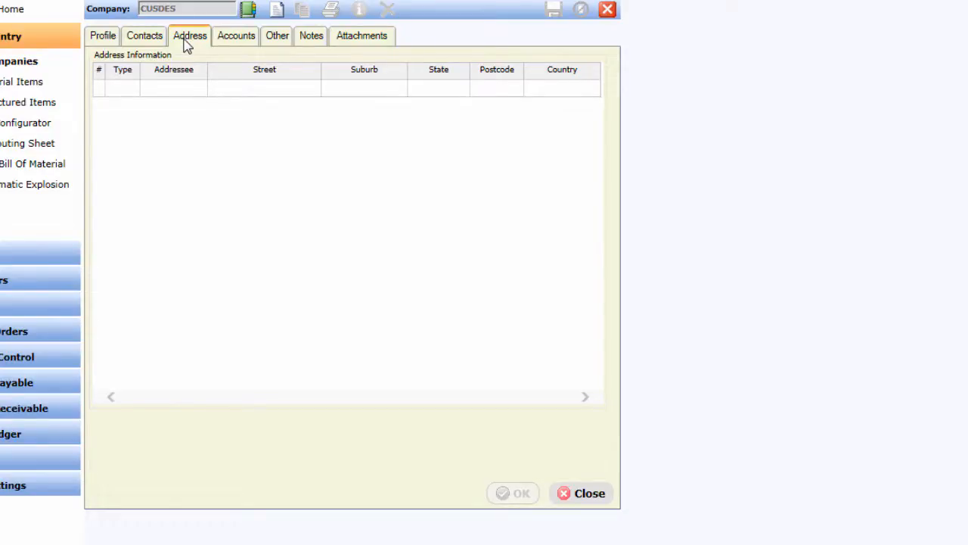
pyautogui.doubleClick(150, 90)
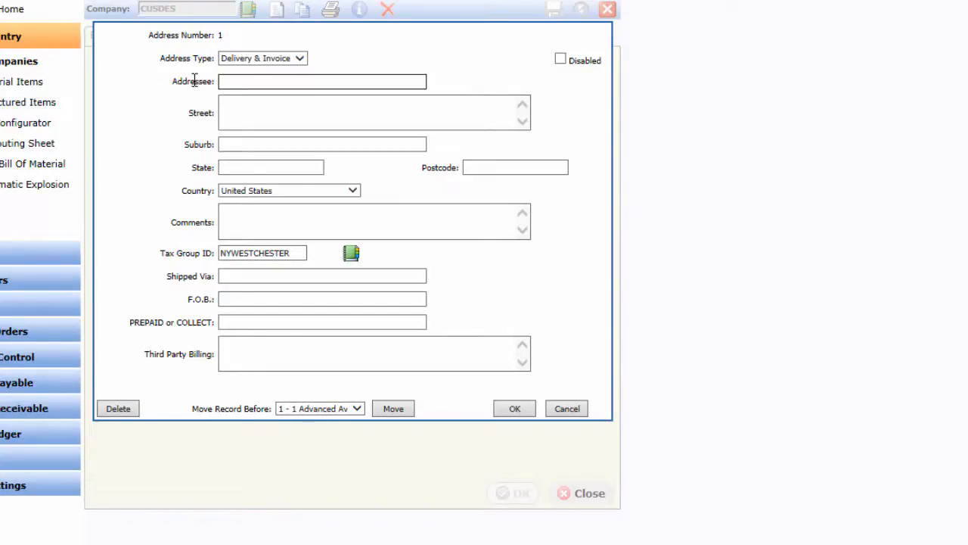
pyautogui.click(293, 62)
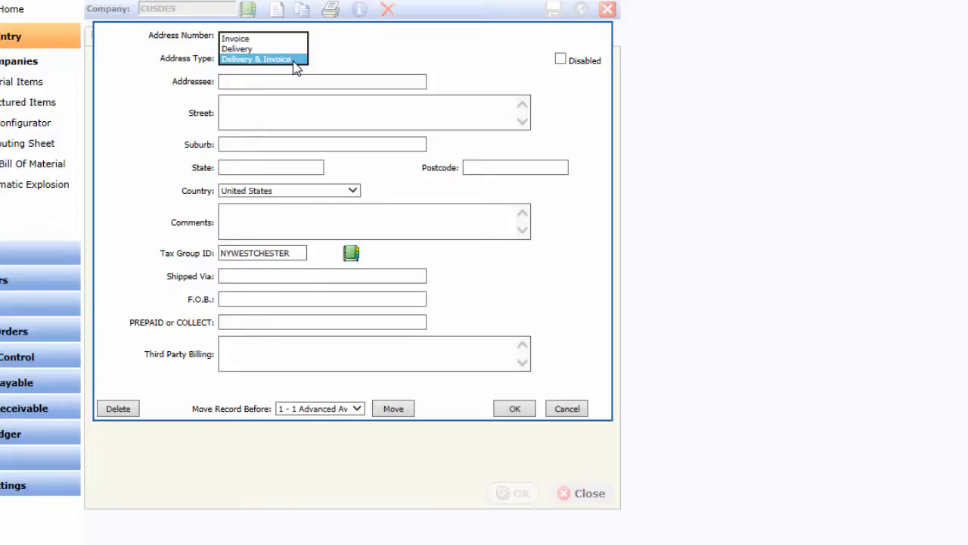
pyautogui.click(294, 61)
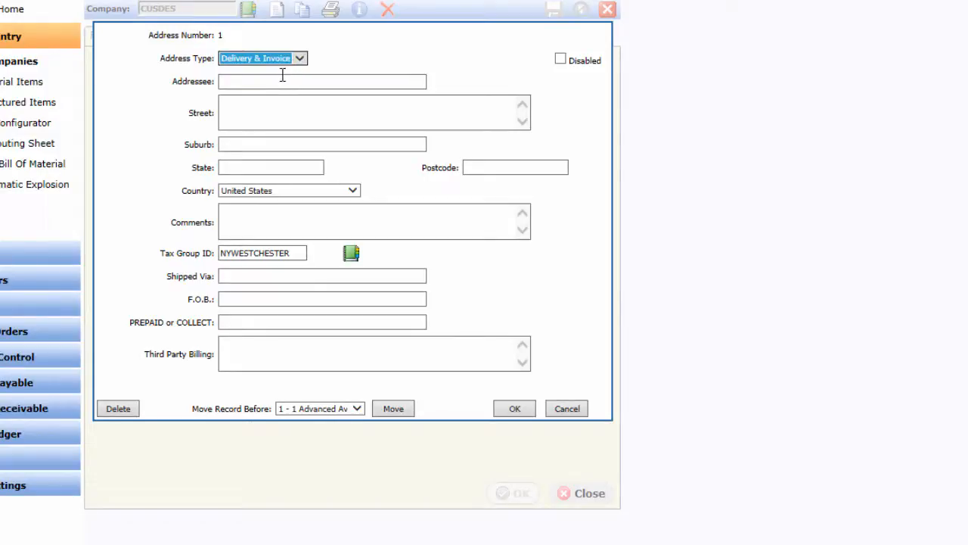
pyautogui.click(286, 85)
pyautogui.write('Ada')
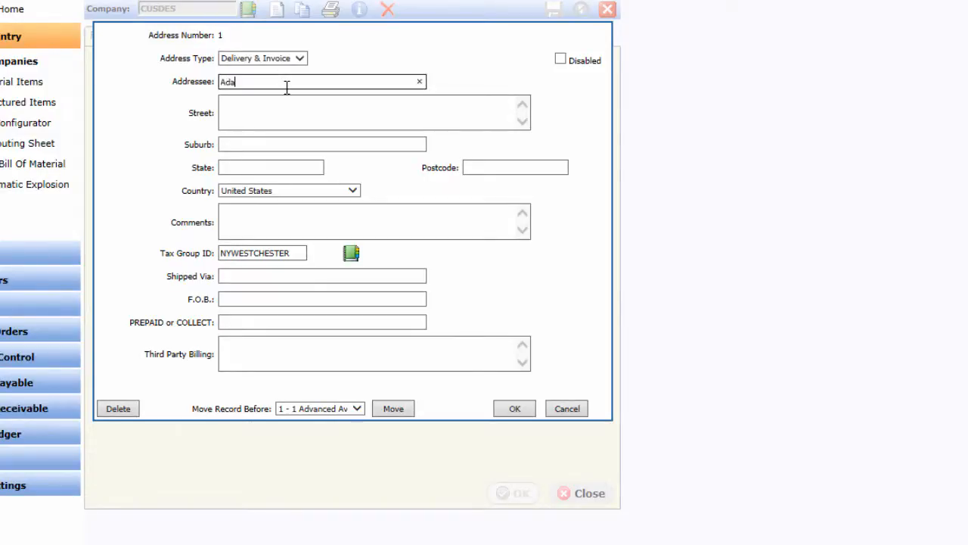
pyautogui.write('m Adams')
# Step: Fill in the address's street, suburb, state and postcode, and confirm the address entry
pyautogui.press('Tab')
pyautogui.write('1 Advanced Ave')
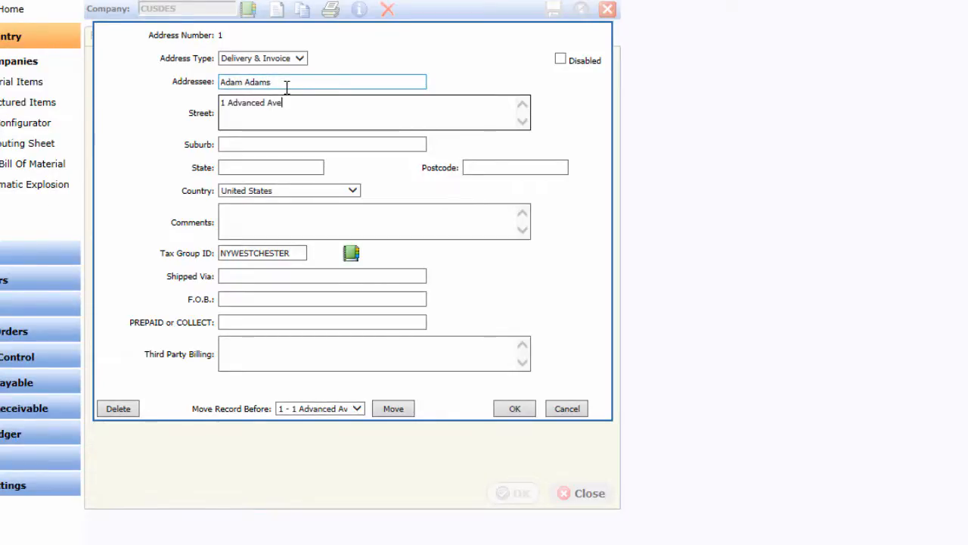
pyautogui.press('Tab')
pyautogui.write('Rye')
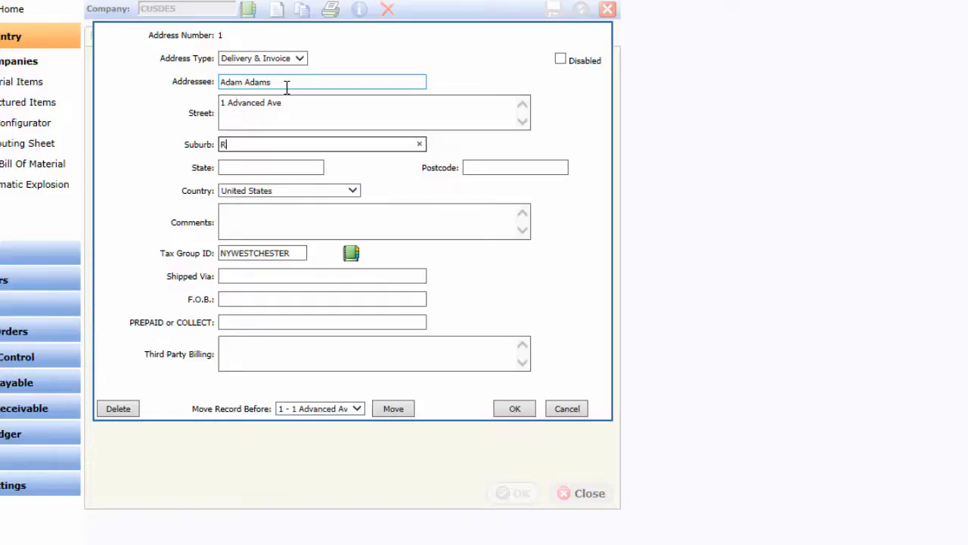
pyautogui.press('Tab')
pyautogui.write('NY')
pyautogui.press('Tab')
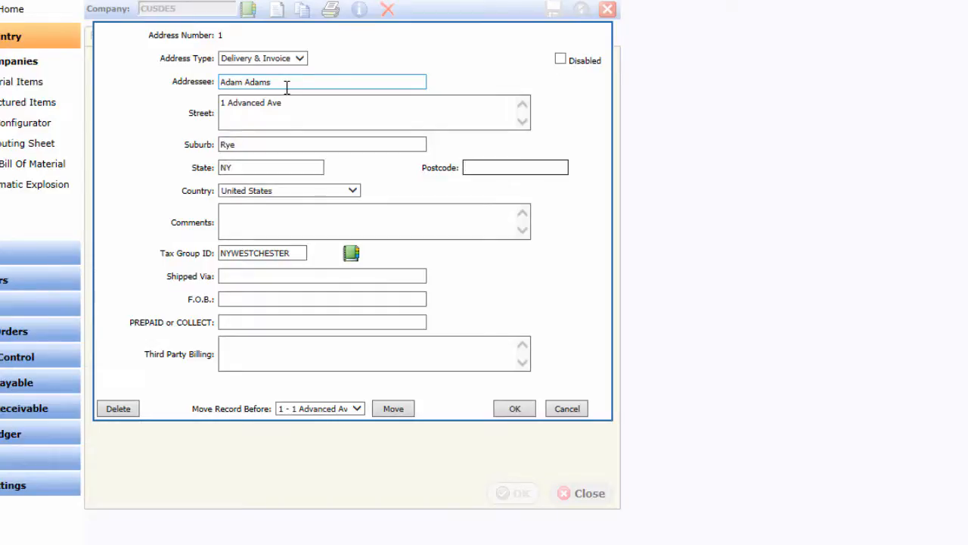
pyautogui.write('10580')
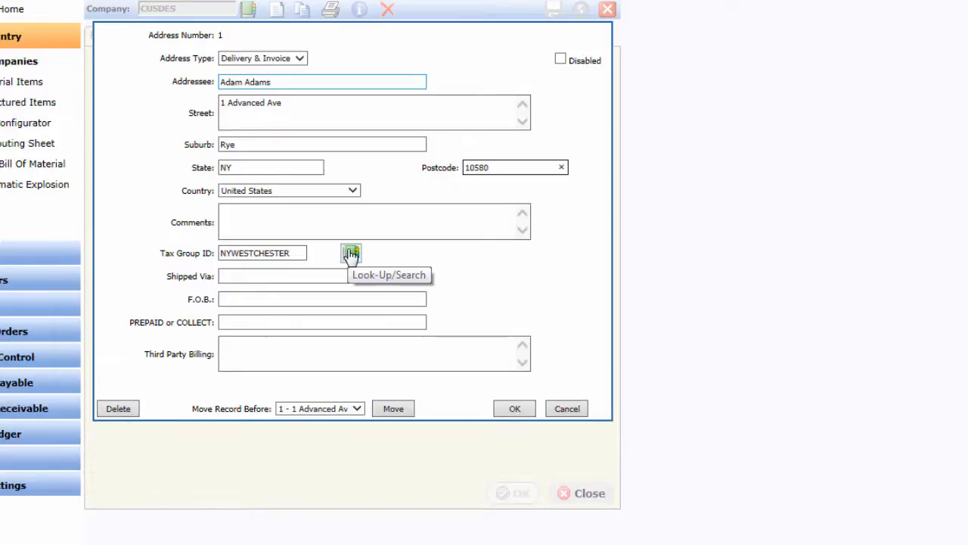
pyautogui.click(511, 410)
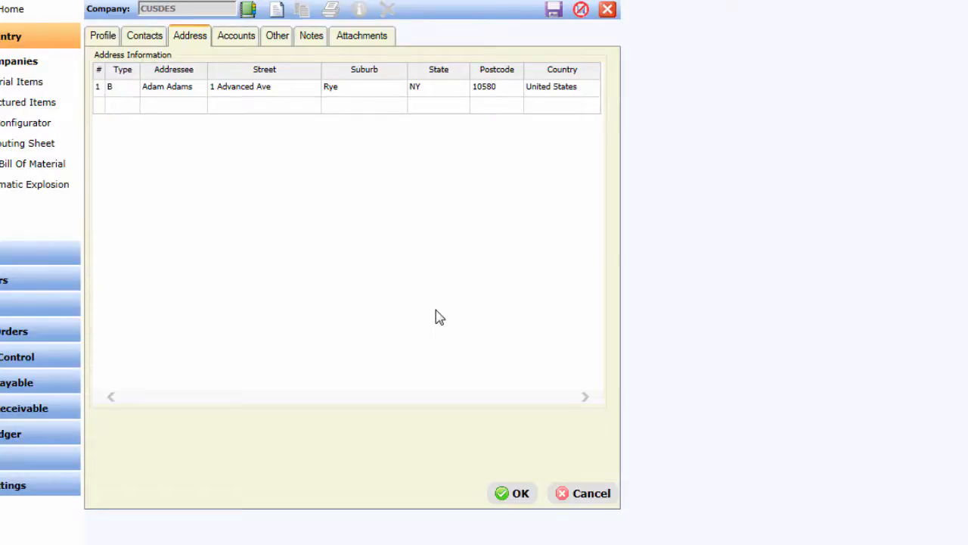
# Step: Check the company's account terms and add a company note reading "This is a note"
pyautogui.click(250, 43)
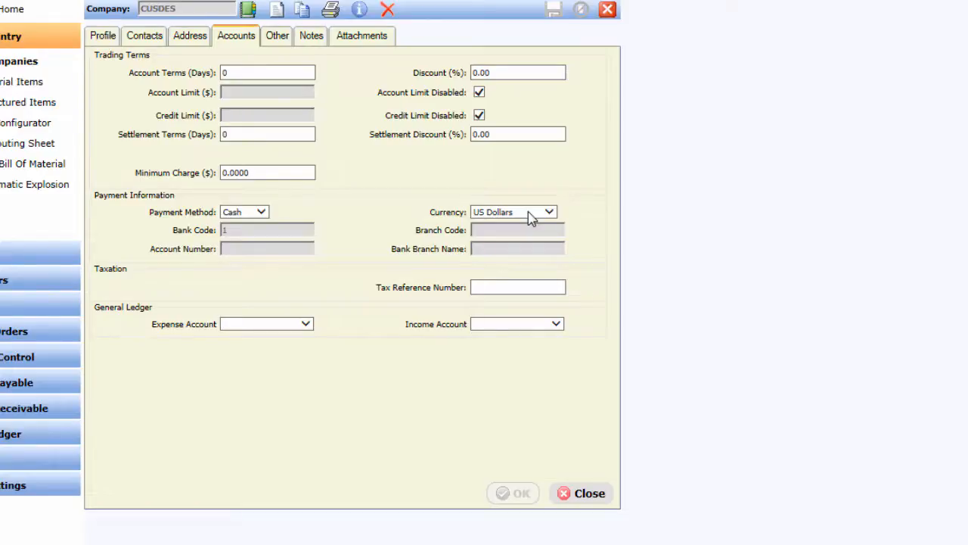
pyautogui.click(312, 40)
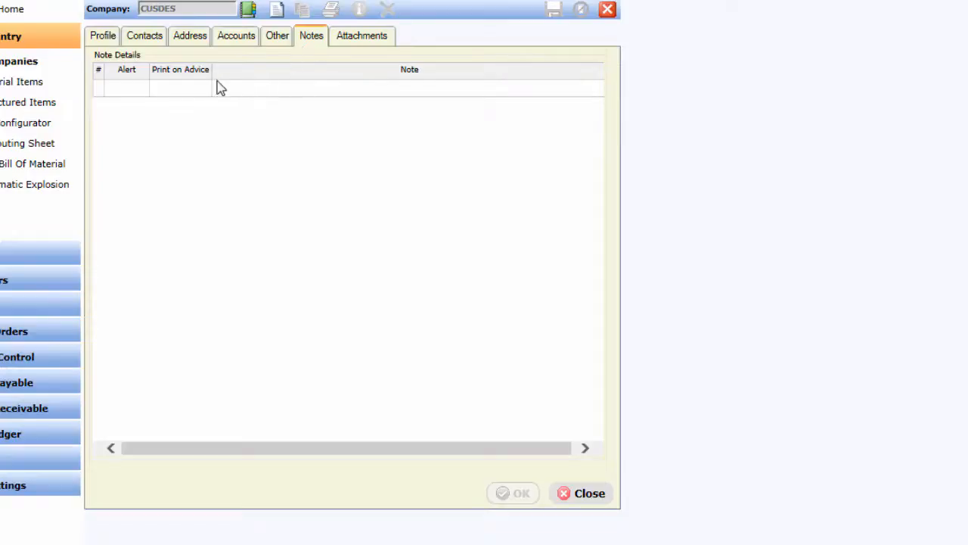
pyautogui.doubleClick(129, 93)
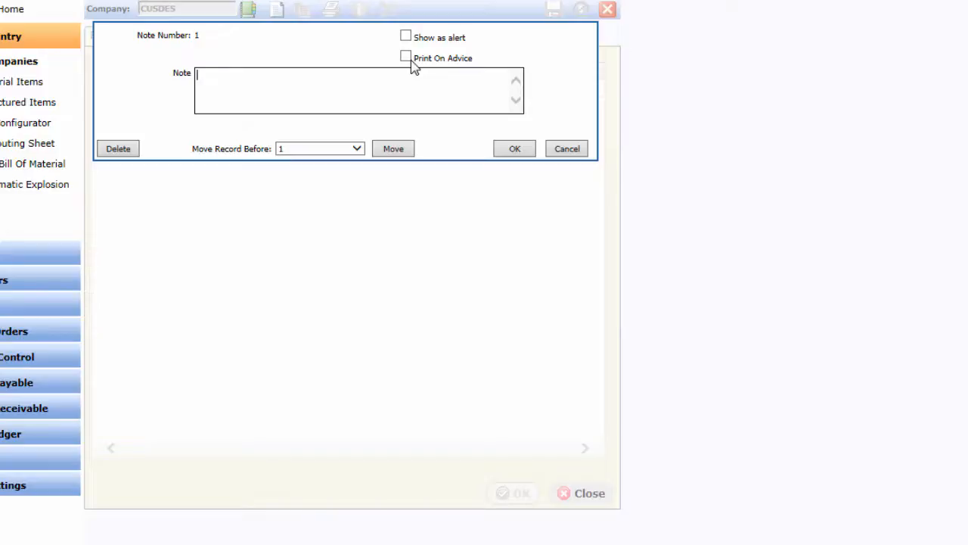
pyautogui.click(375, 88)
pyautogui.write('This is a note')
pyautogui.click(510, 150)
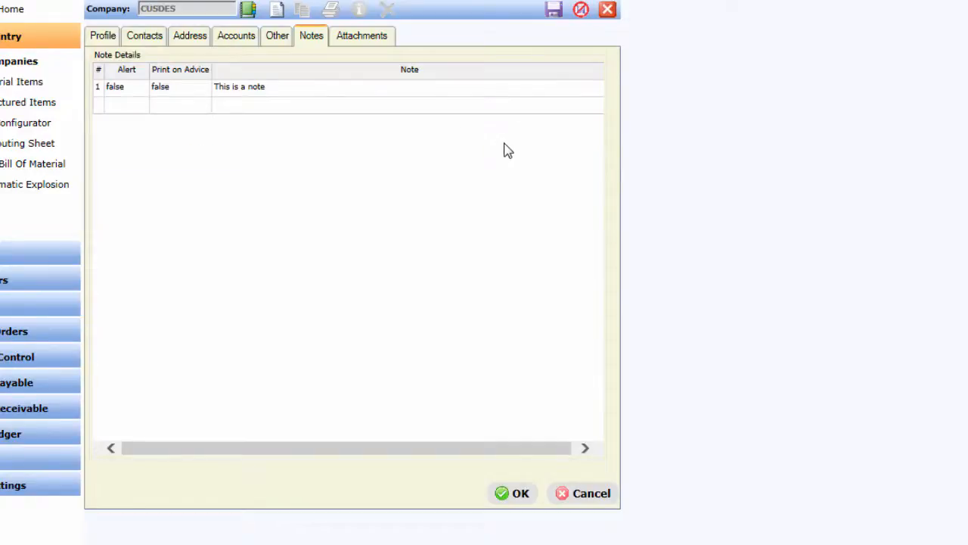
pyautogui.click(361, 39)
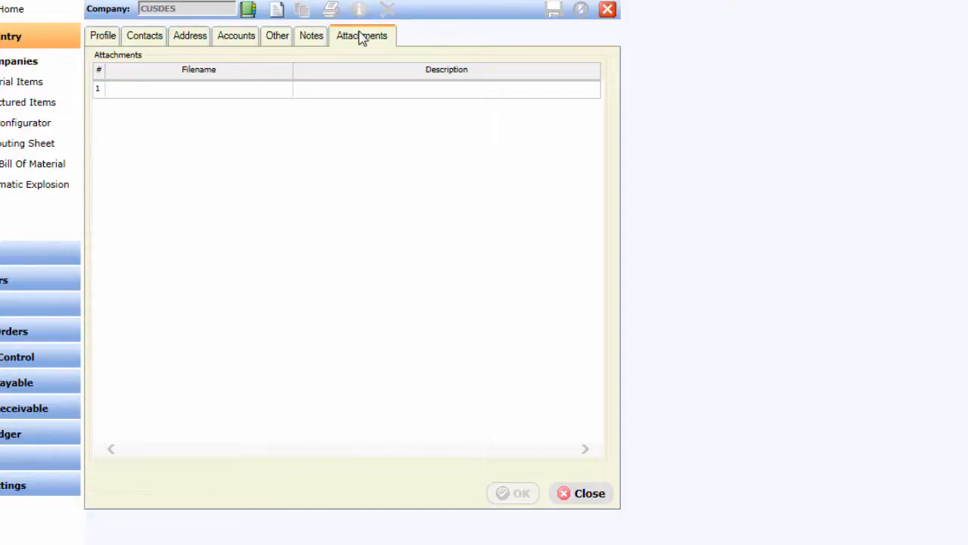
pyautogui.doubleClick(192, 89)
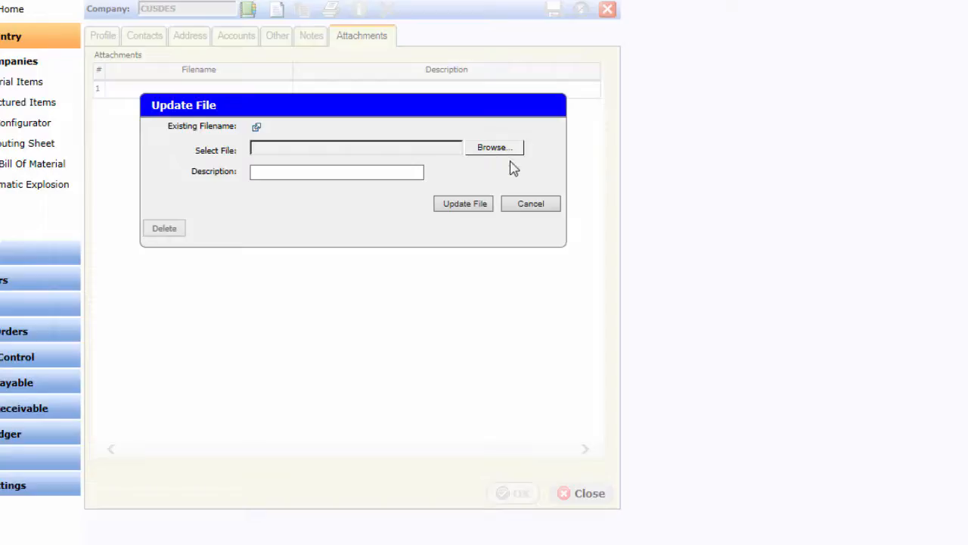
pyautogui.click(533, 204)
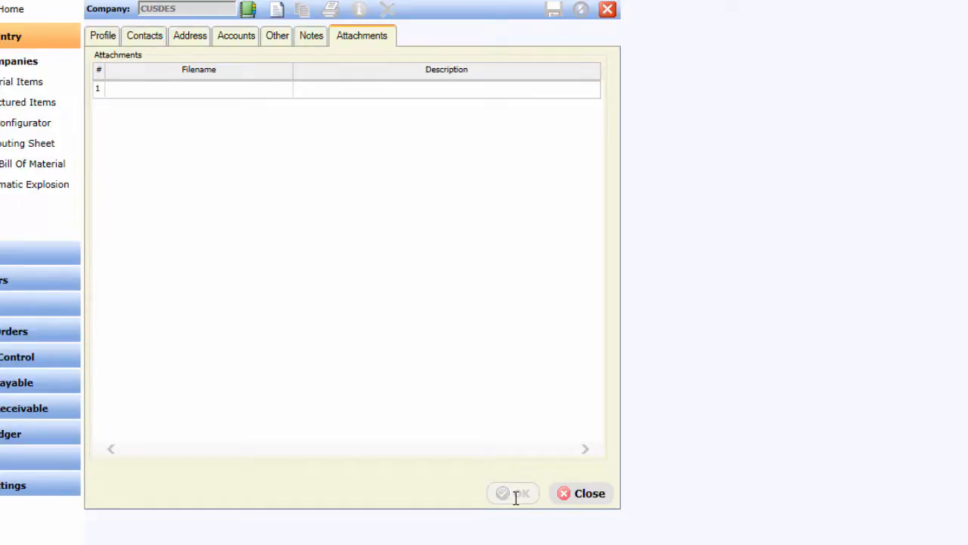
# Step: Close the company record and leave the company entry form to return to the Getting Started checklist
pyautogui.click(570, 499)
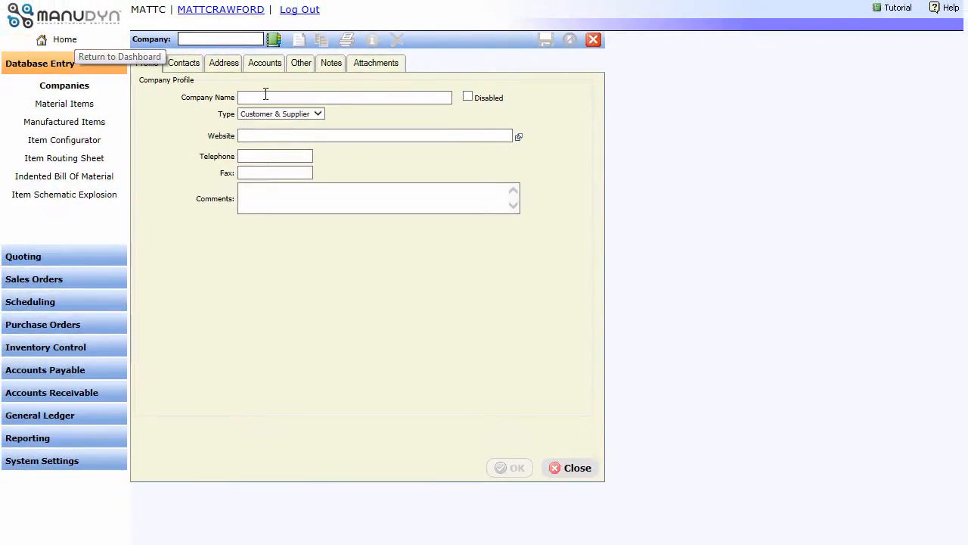
pyautogui.click(593, 40)
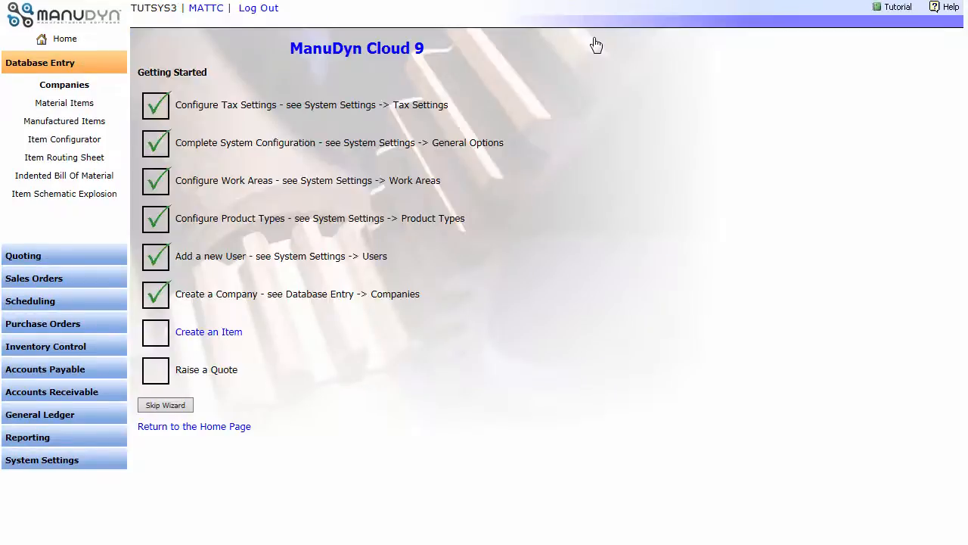